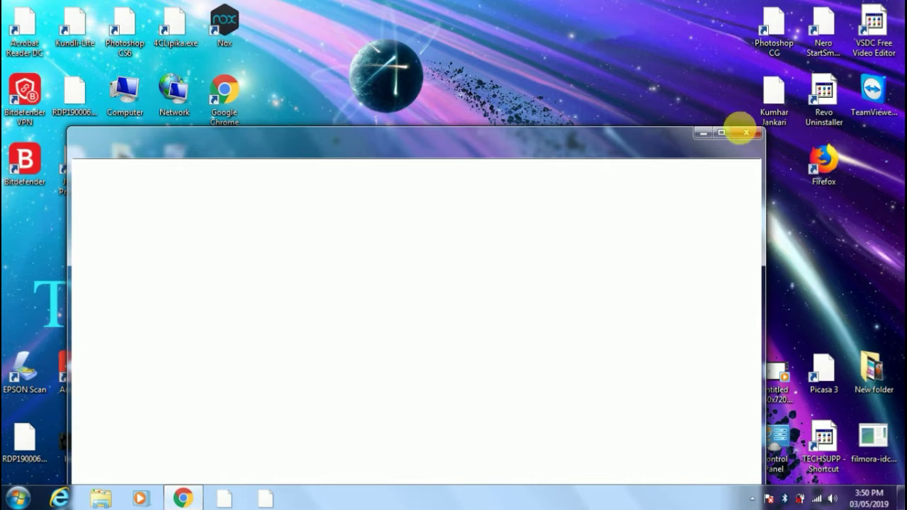
Search the web for "nox emulator download" in a maximized Chrome window and open the bignox.com site
click(720, 133)
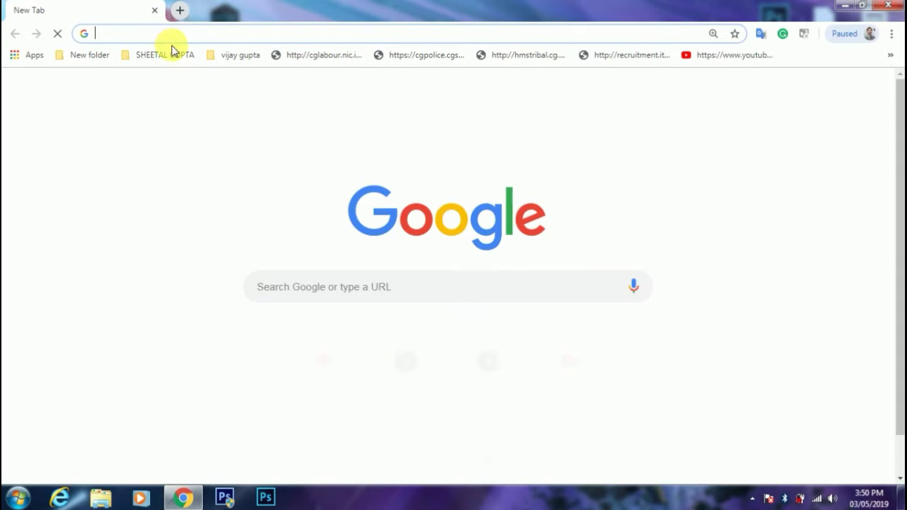
text(no)
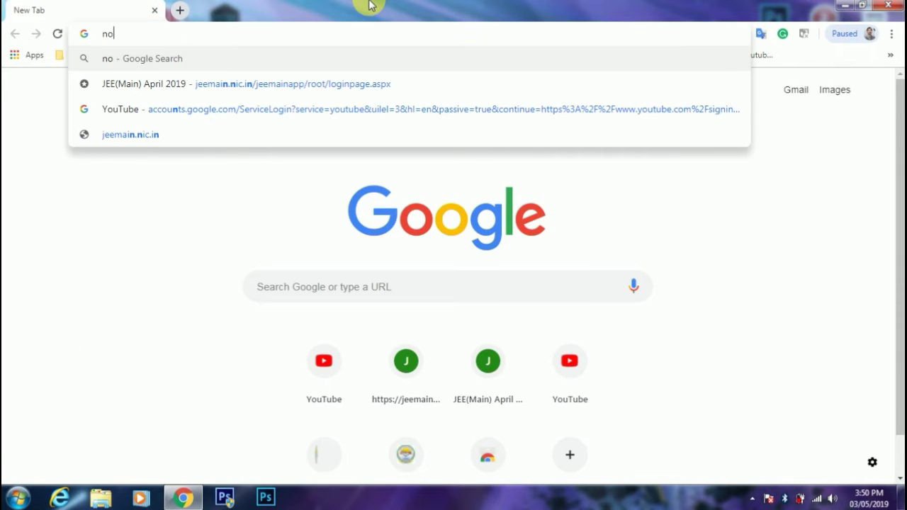
text(x emulator download)
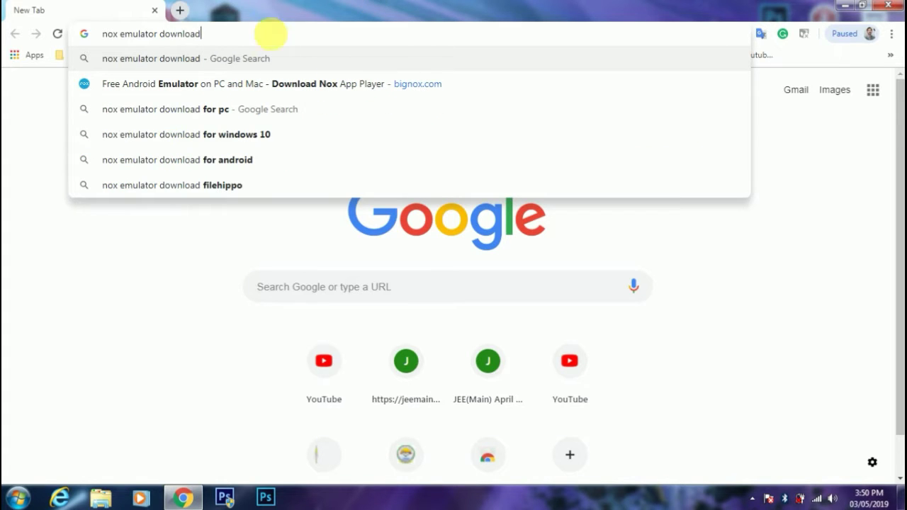
click(395, 61)
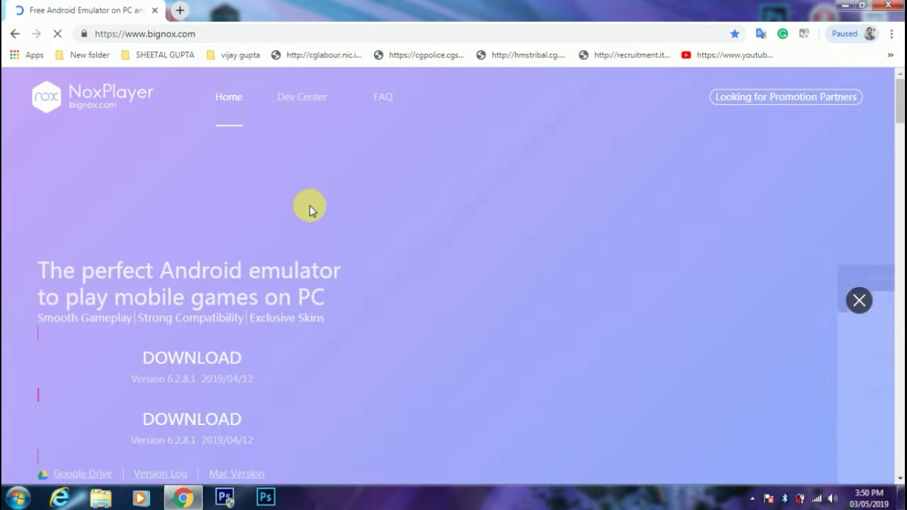
Start the download of the full NoxPlayer 6.2.8.1 setup, cancel saving the file, and close the browser
scroll(375, 212, down, 1)
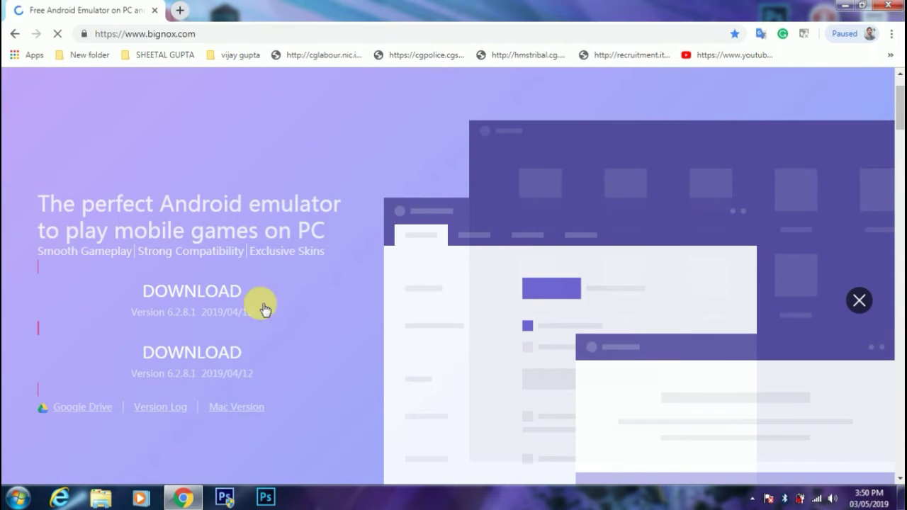
scroll(390, 212, down, 1)
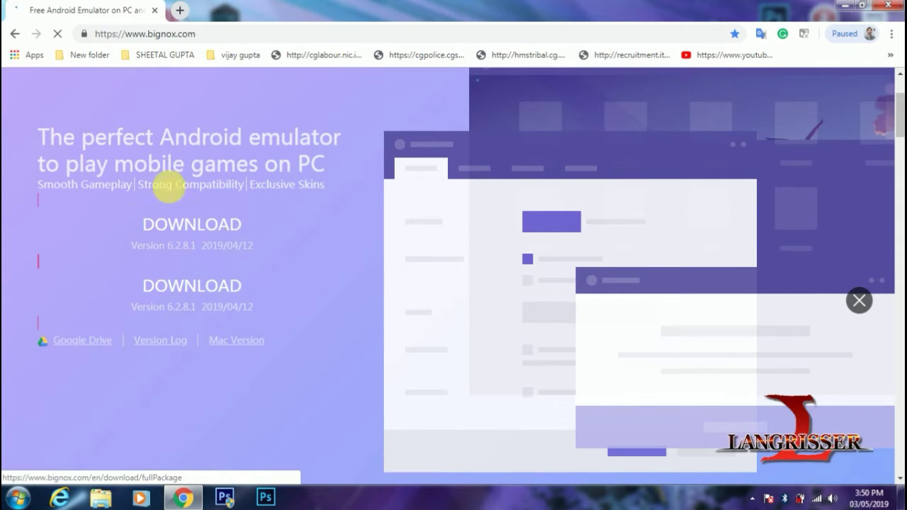
click(185, 297)
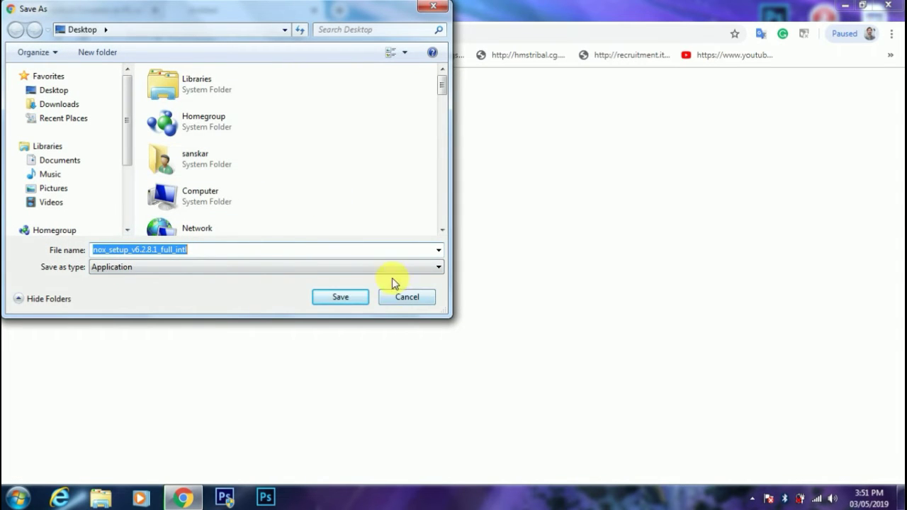
click(405, 298)
click(154, 10)
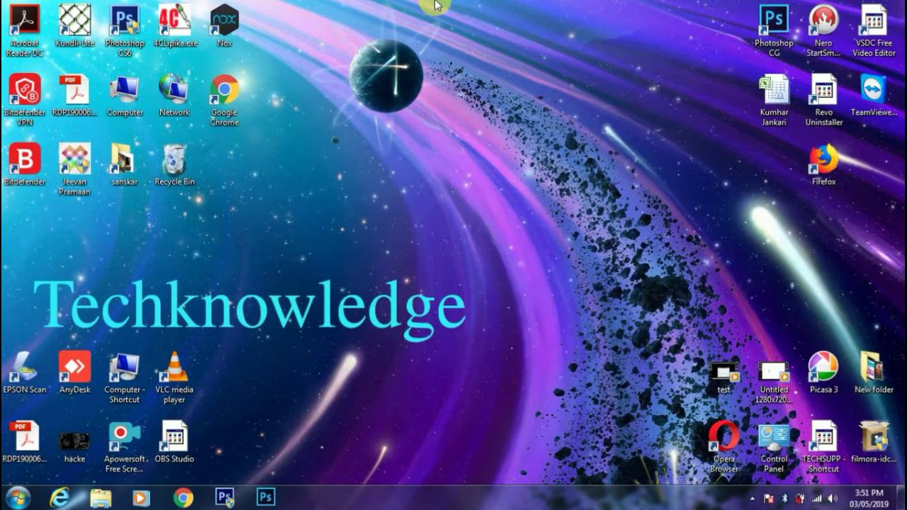
Search the computer for "nox" and place the nox_setup_v6.2.8.1_full_intl installer on the desktop
key(super)
click(112, 465)
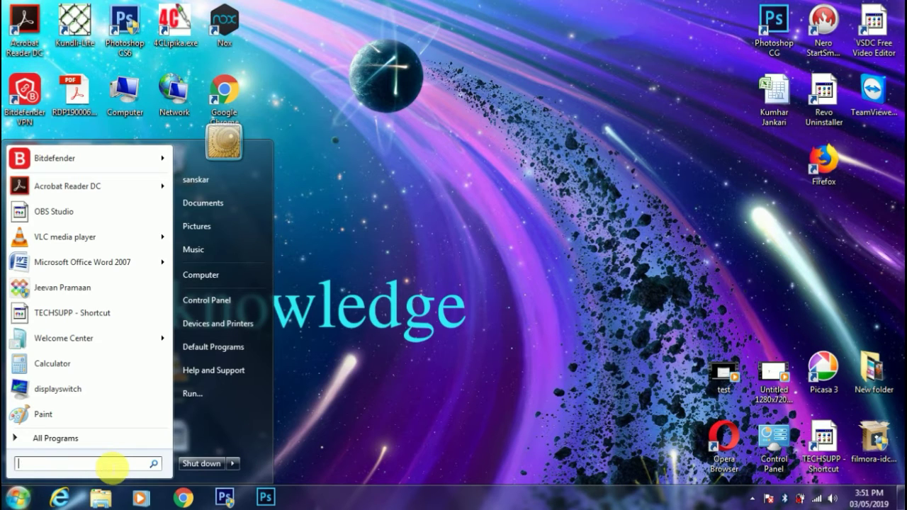
text(nox)
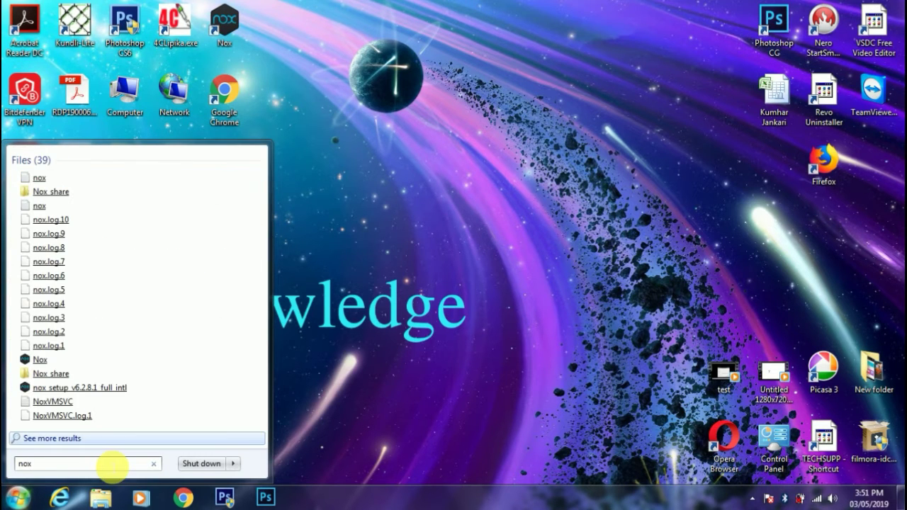
drag(112, 384, 309, 179)
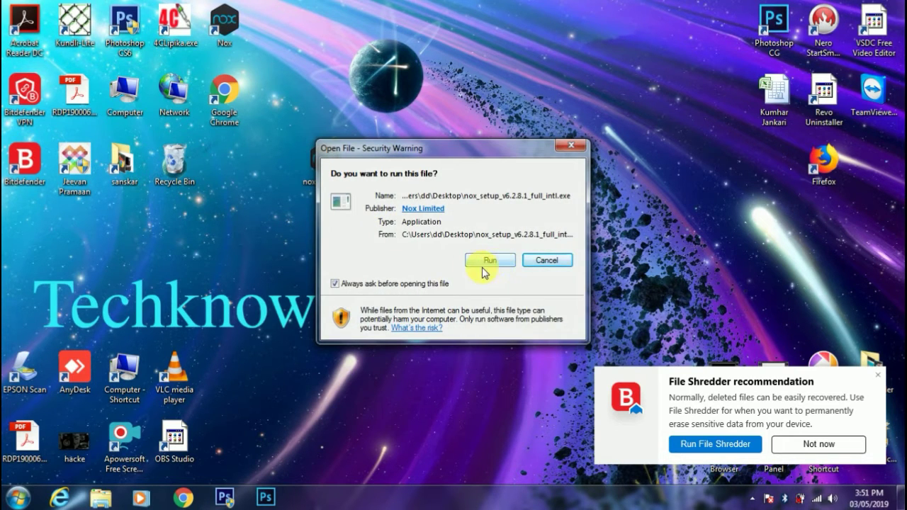
Run the Nox installer, quit it without installing, and move its desktop file next to the Recycle Bin
click(489, 261)
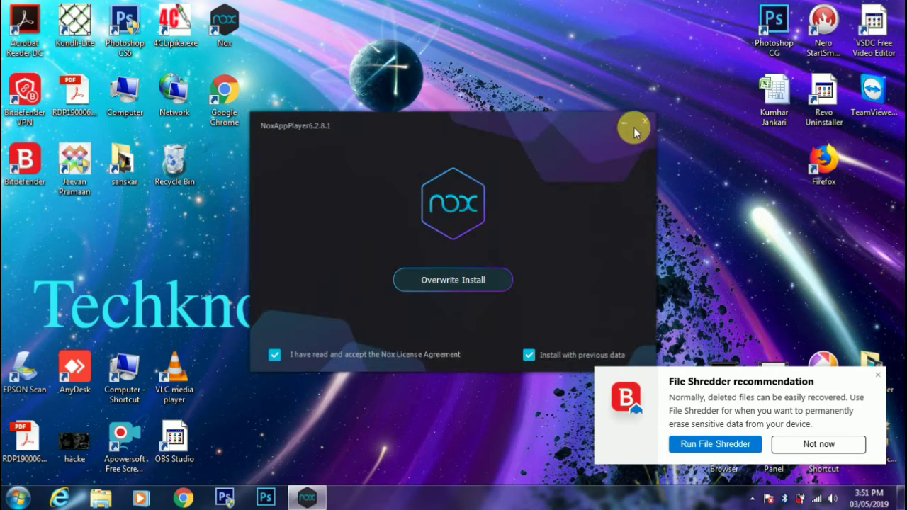
click(644, 122)
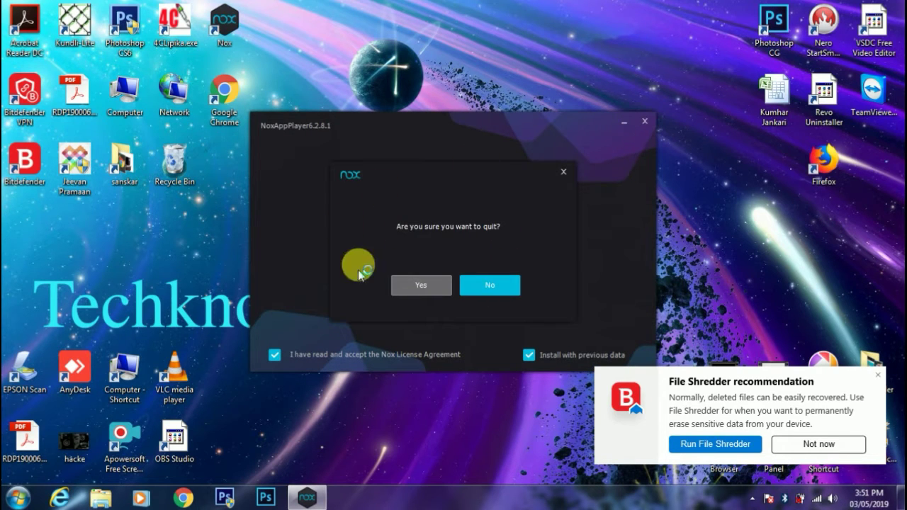
click(421, 285)
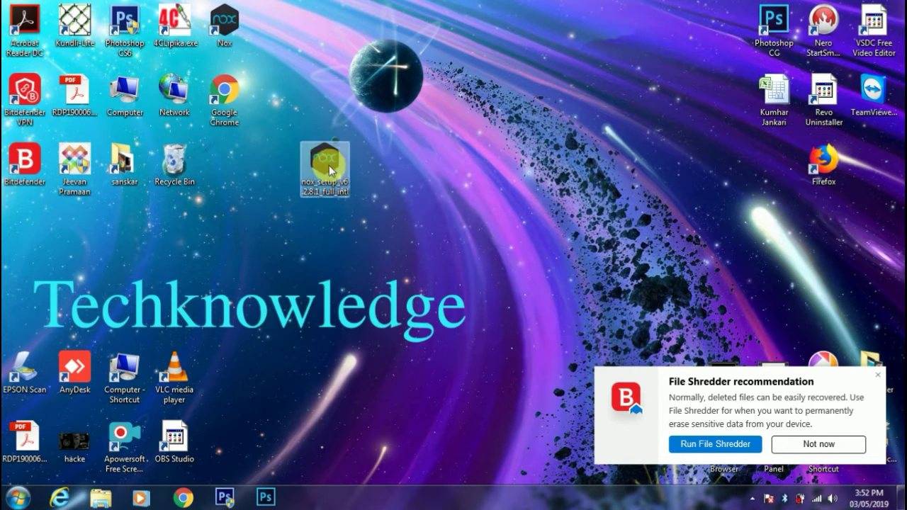
drag(330, 170, 227, 167)
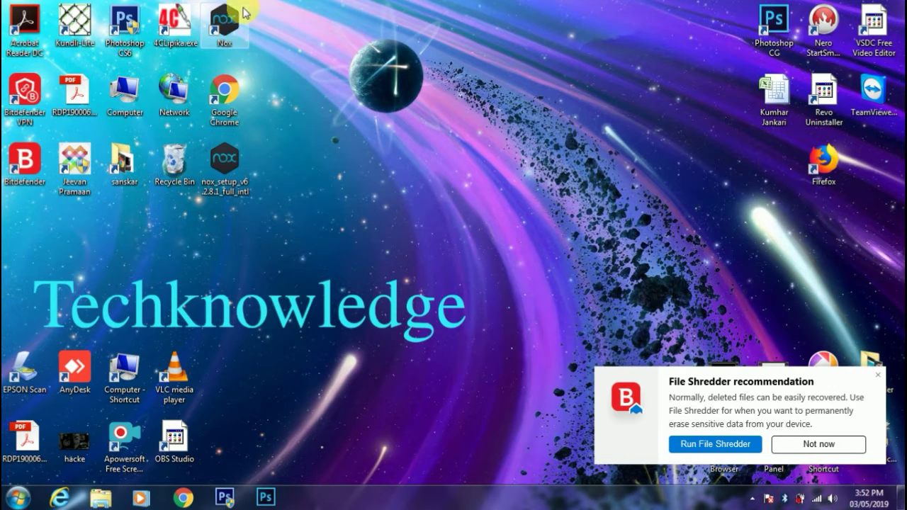
Search the computer for "multi", place the Multi-Drive shortcut on the desktop, and delete it to the Recycle Bin
key(super)
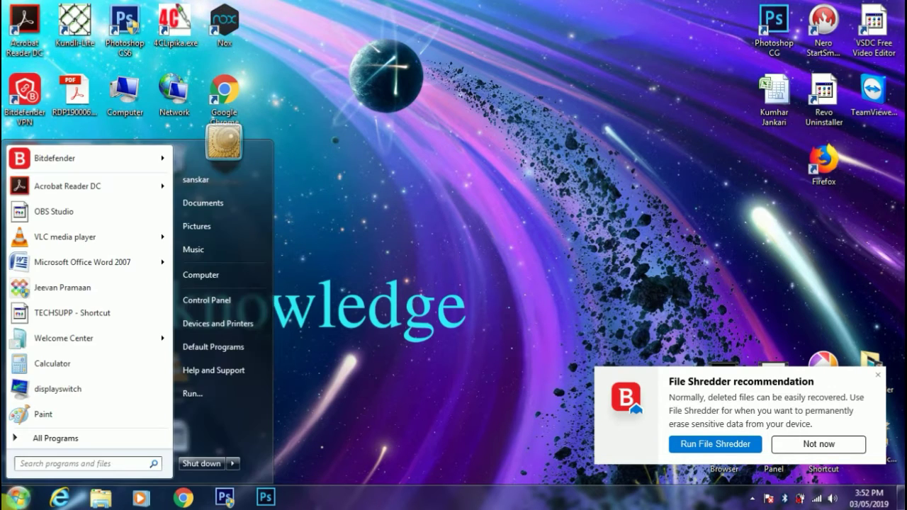
text(multi)
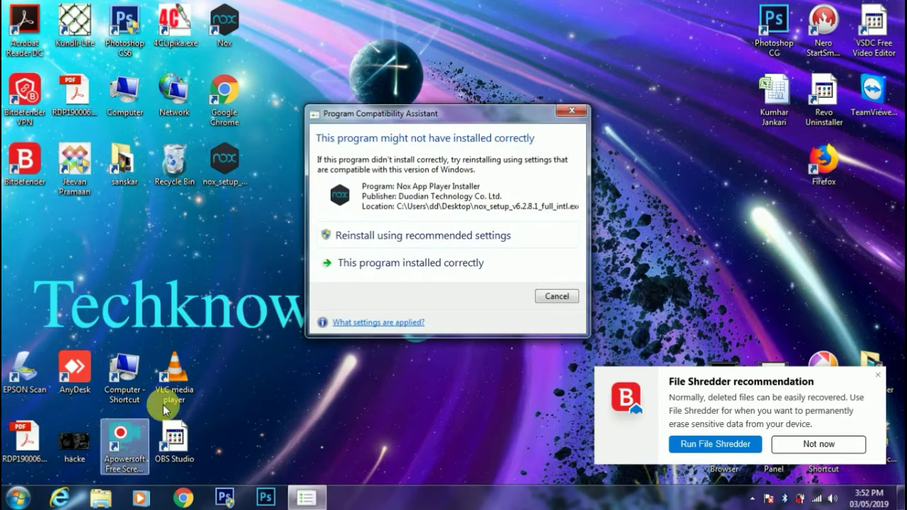
click(565, 112)
key(super)
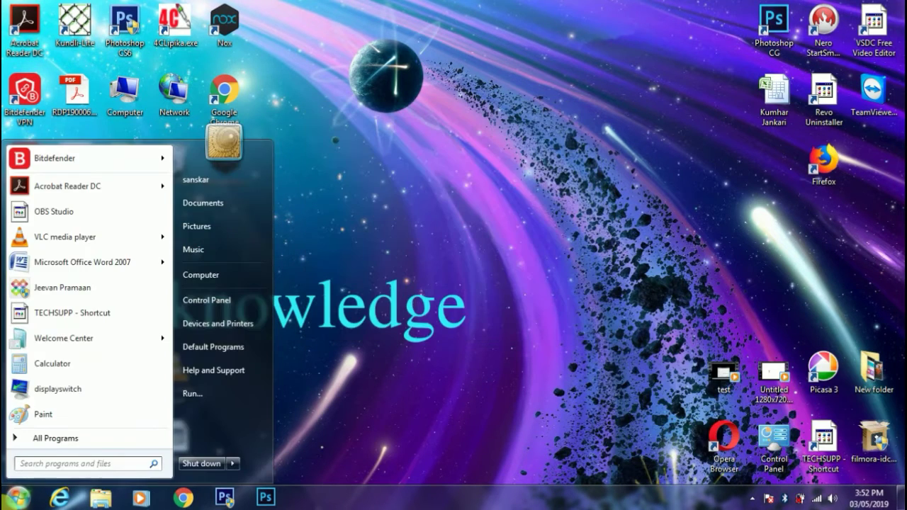
text(multi)
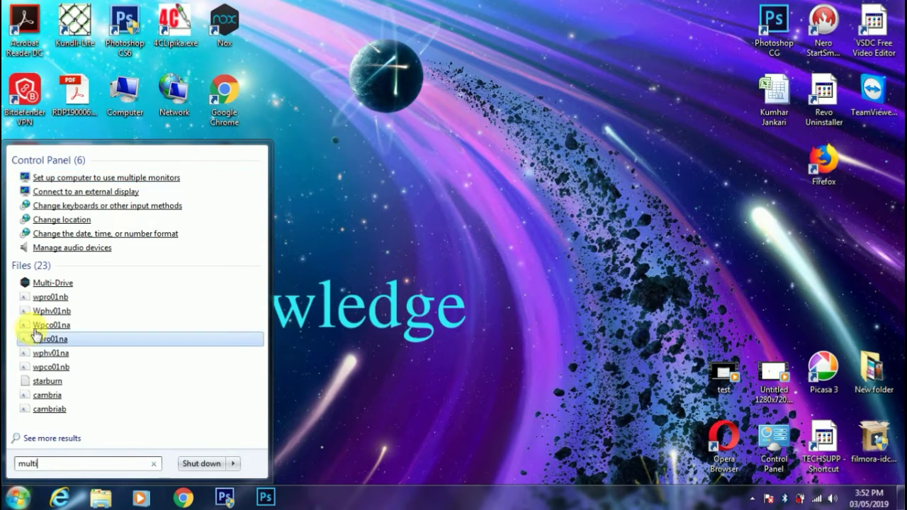
drag(56, 284, 319, 124)
key(Delete)
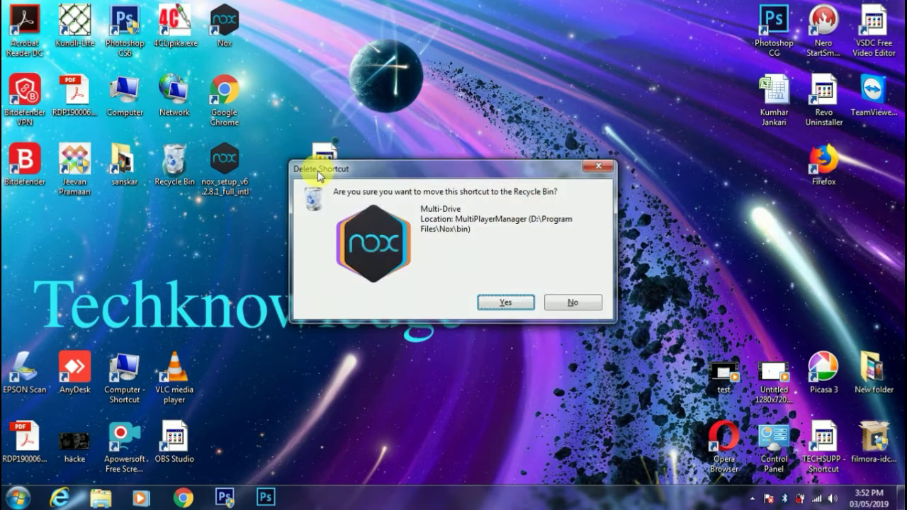
click(506, 303)
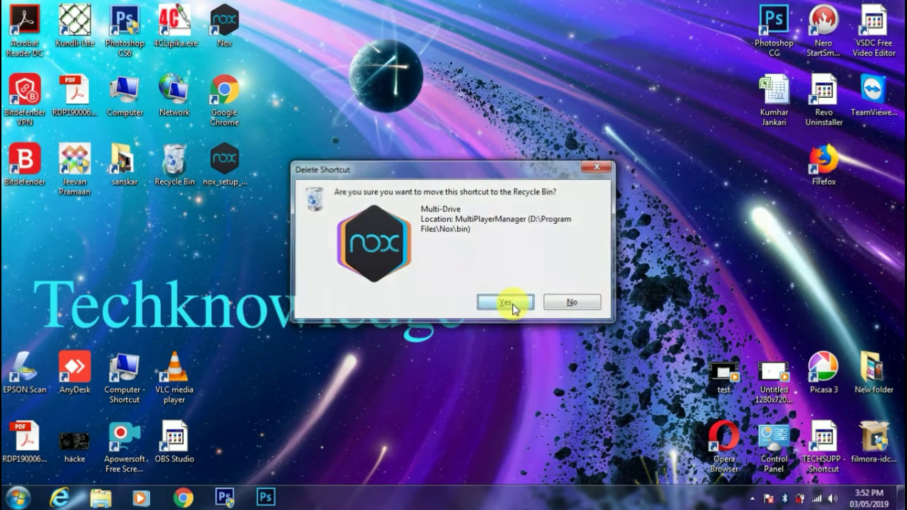
Launch Nox from the desktop and select the Red Planet theme in the Theme Center
click(228, 24)
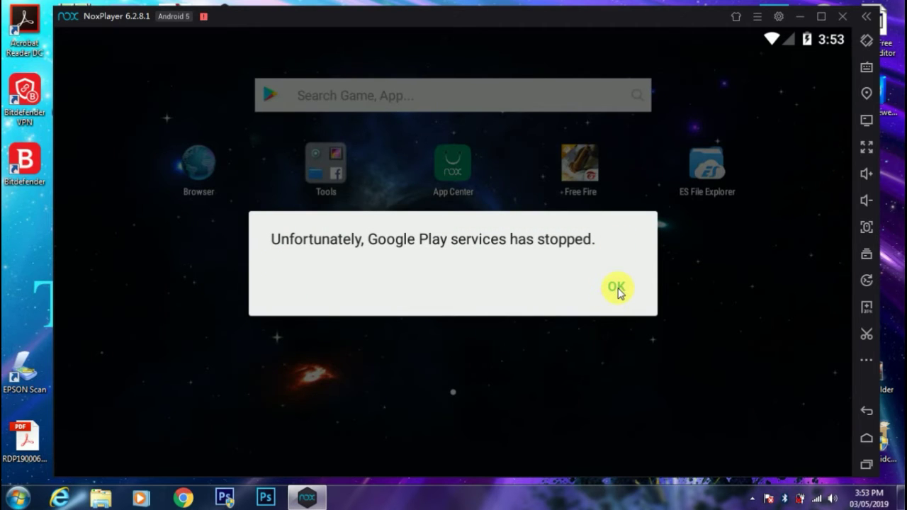
click(613, 286)
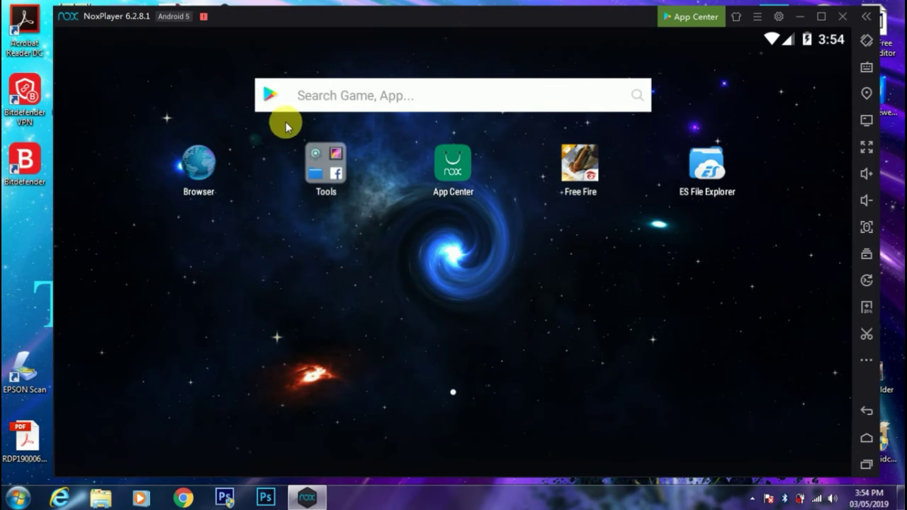
click(737, 21)
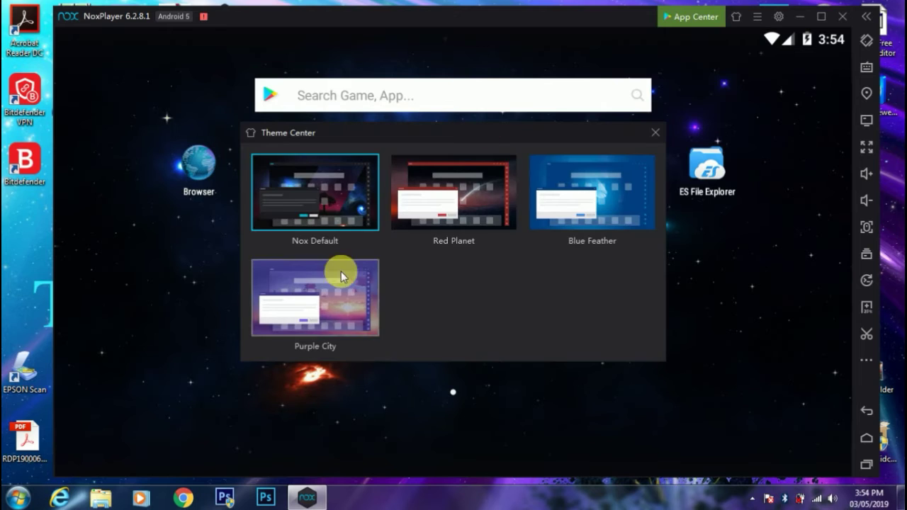
click(491, 202)
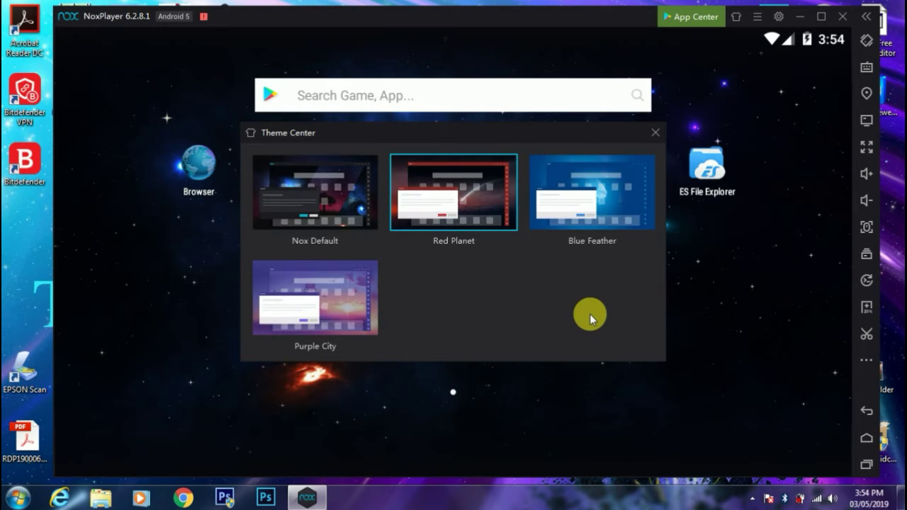
click(656, 133)
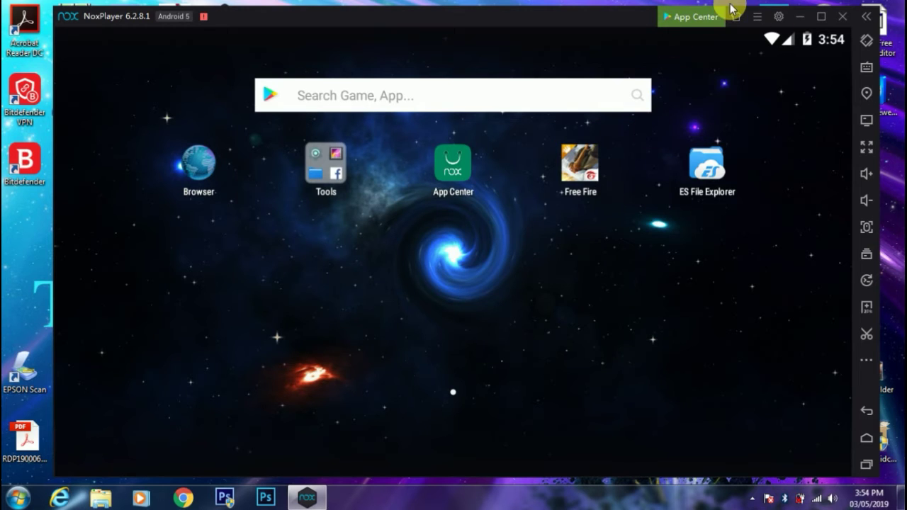
Set the tablet resolution to 1920x1080 in the advanced system settings, save, and close and relaunch Nox
click(779, 15)
click(321, 147)
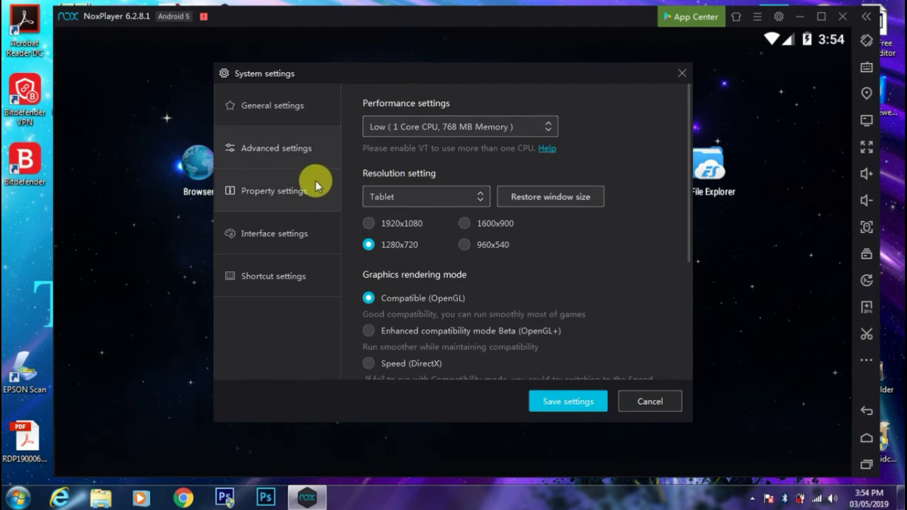
click(312, 191)
click(309, 233)
click(299, 150)
click(438, 196)
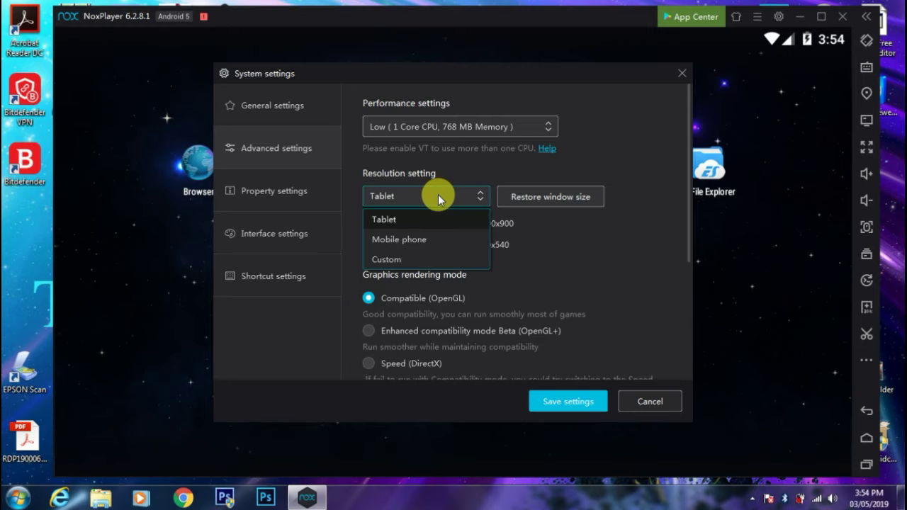
click(438, 196)
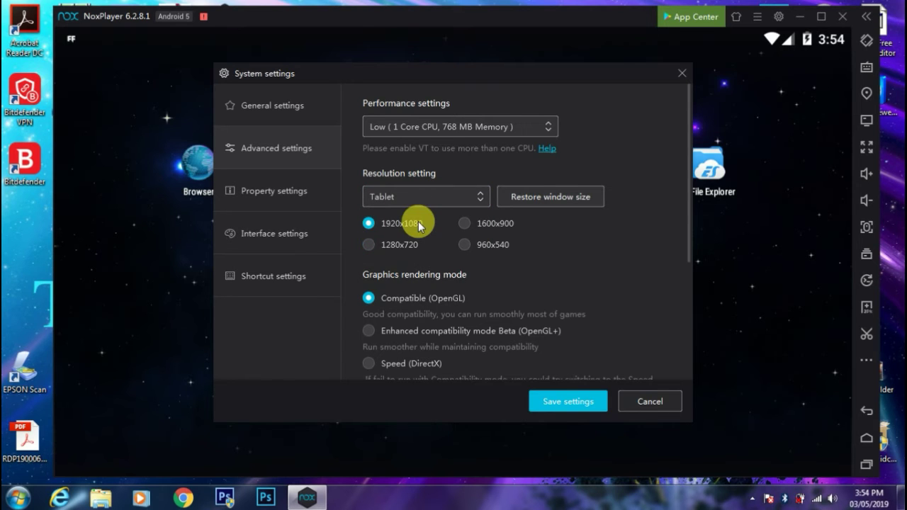
click(567, 401)
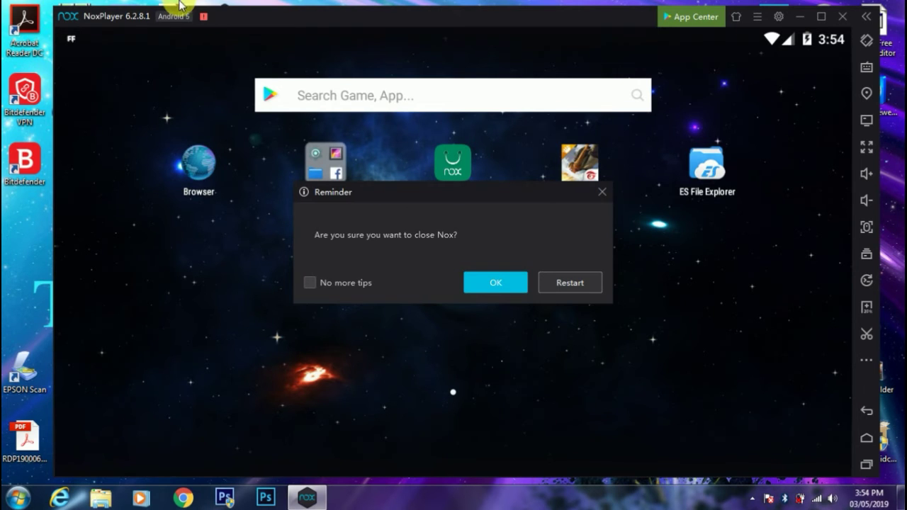
click(465, 277)
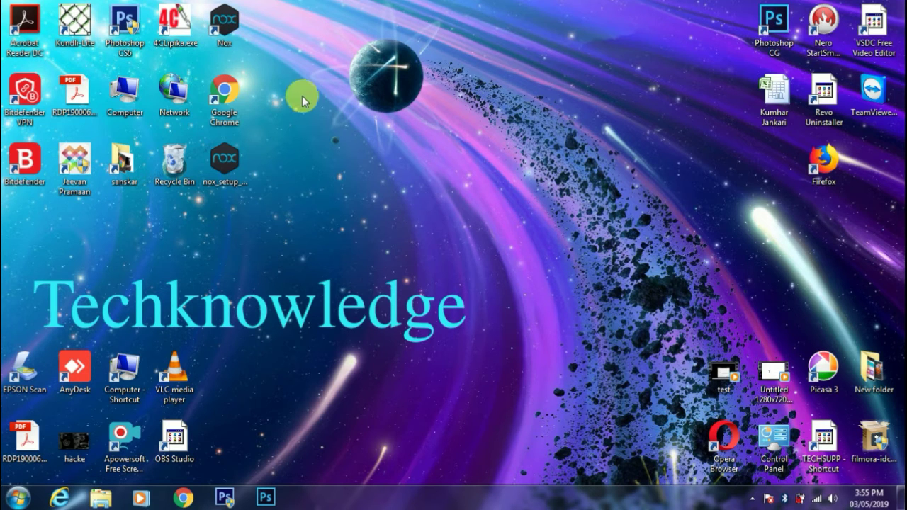
double_click(234, 27)
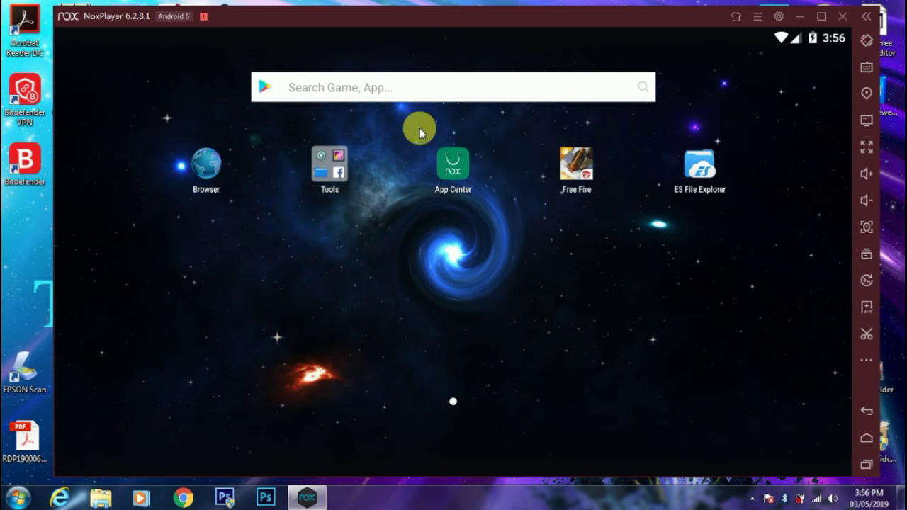
Open the Tools folder on the Nox home screen and look through the apps it contains
click(319, 170)
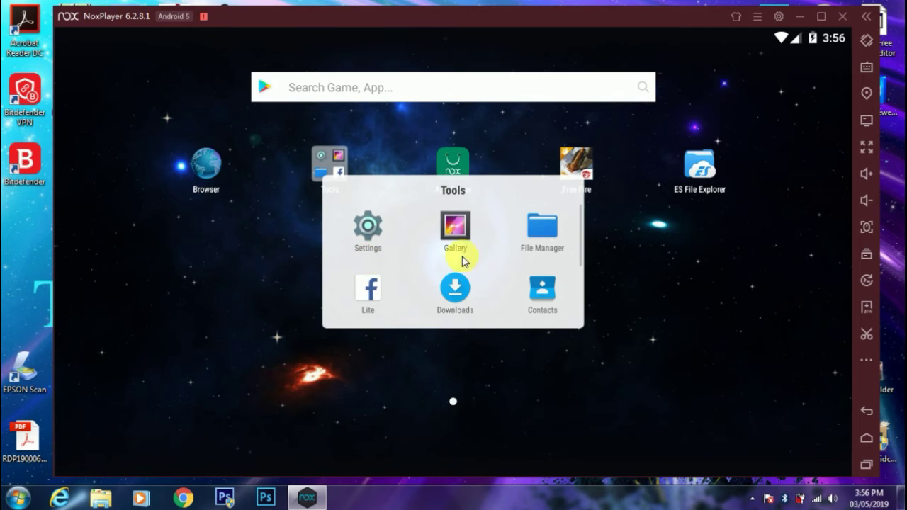
scroll(462, 260, down, 2)
scroll(496, 262, up, 2)
scroll(516, 212, down, 3)
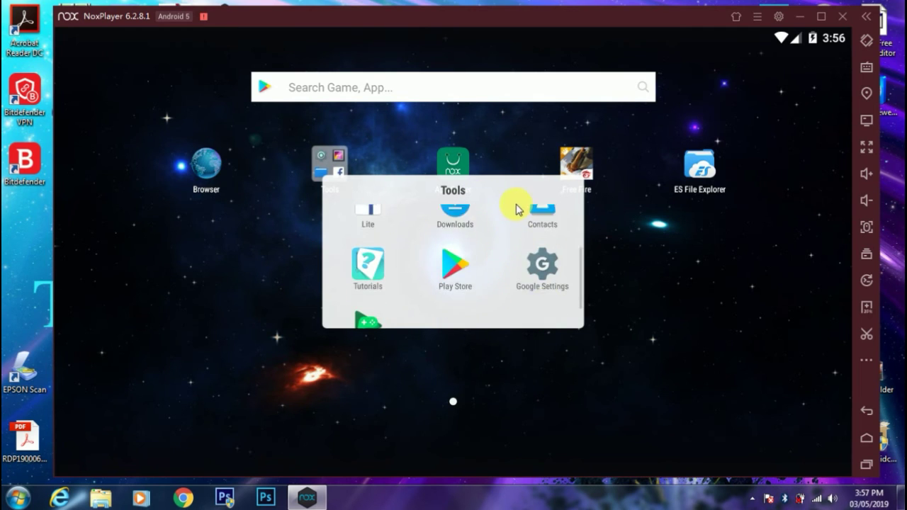
scroll(480, 286, up, 3)
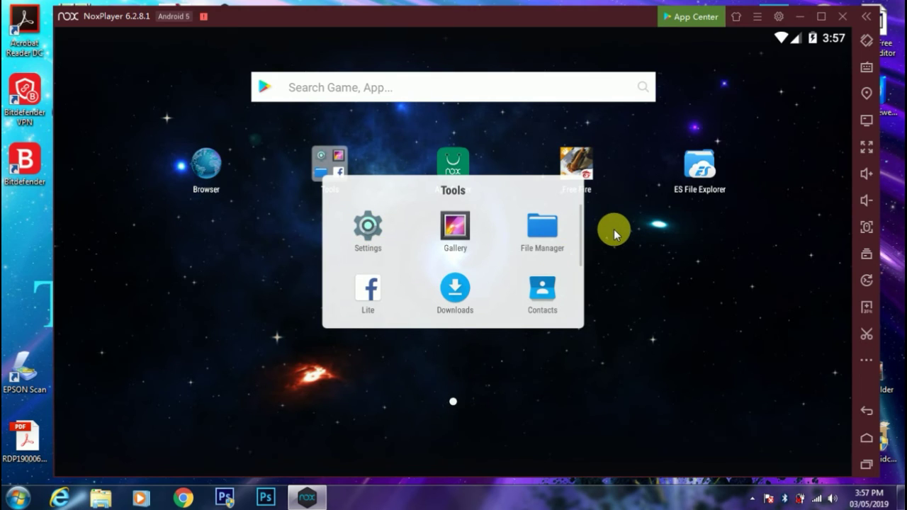
Open the Android Settings from the Tools folder, go to the wallpaper sources under Display, and choose Gallery
click(369, 227)
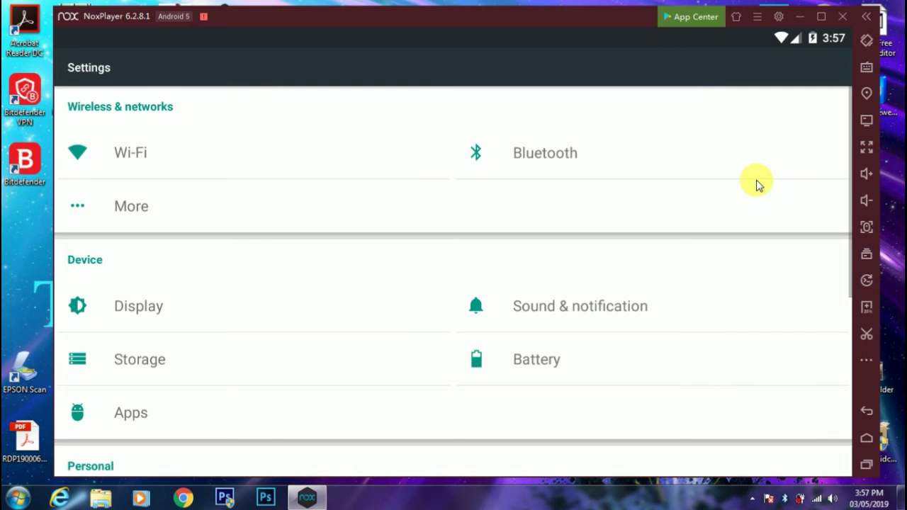
key(alt+F4)
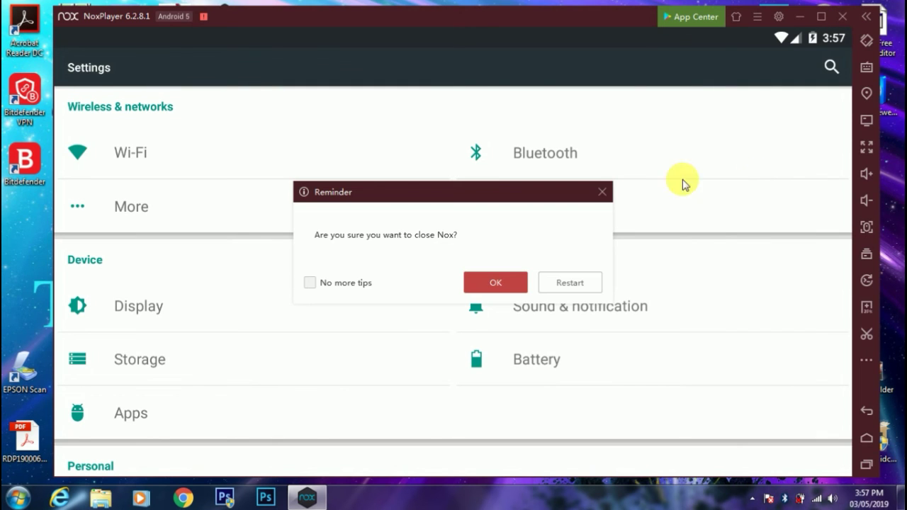
click(606, 193)
scroll(178, 217, down, 3)
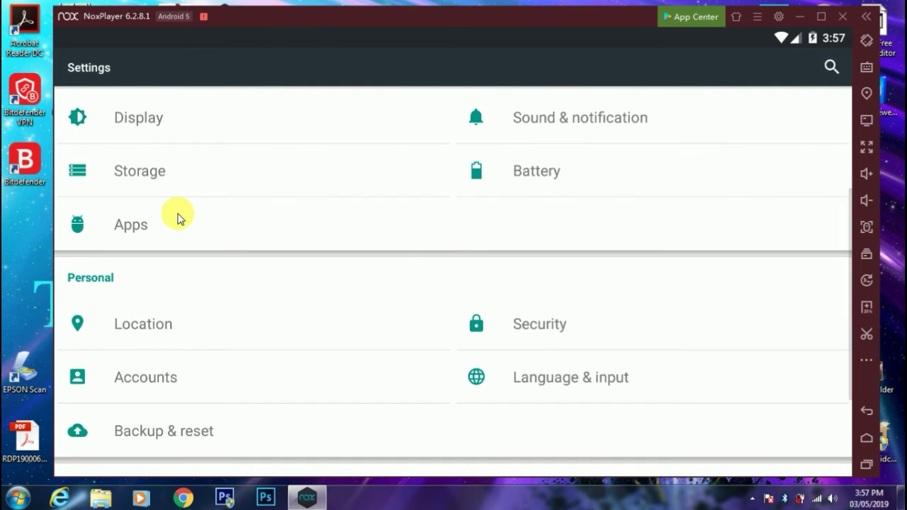
scroll(178, 217, down, 2)
scroll(168, 182, up, 3)
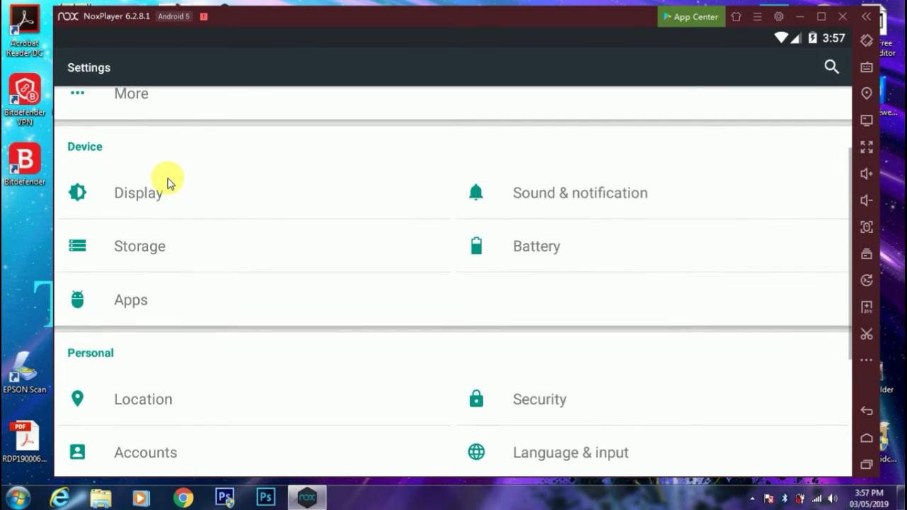
click(166, 195)
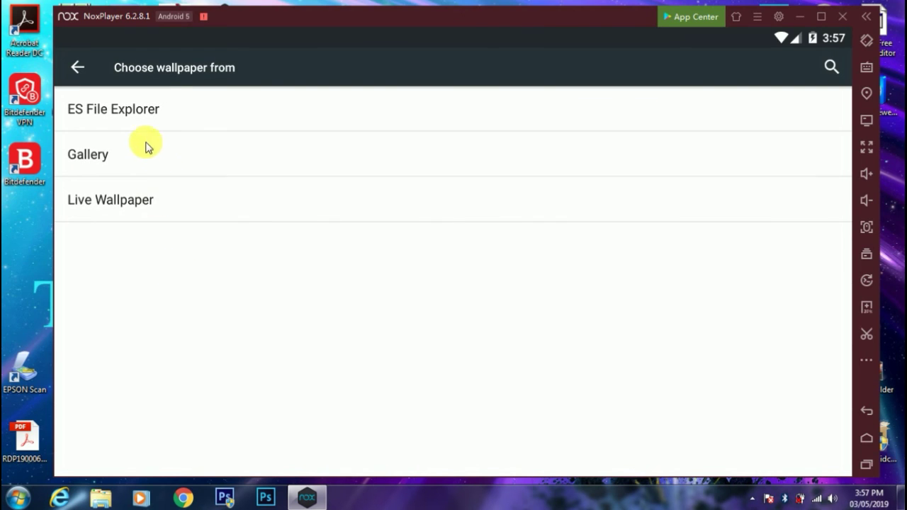
click(128, 162)
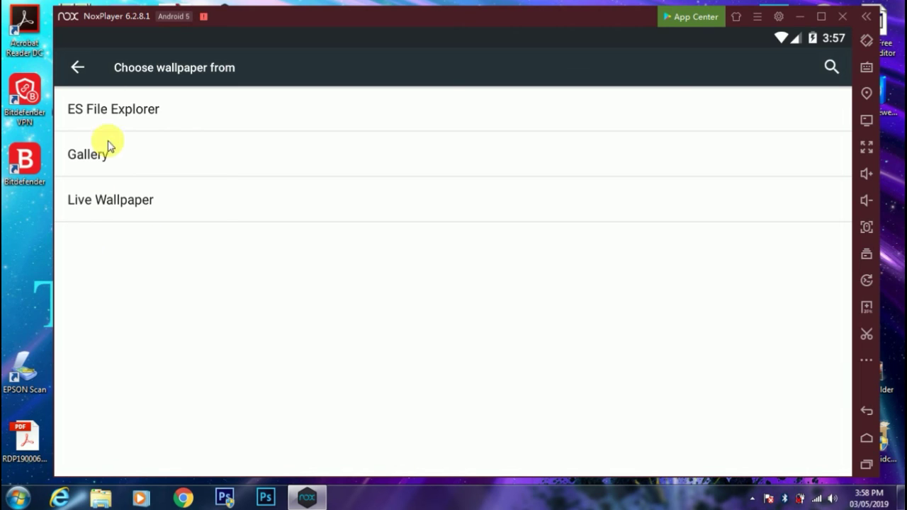
Close the Nox emulator and return to the Windows desktop
click(841, 17)
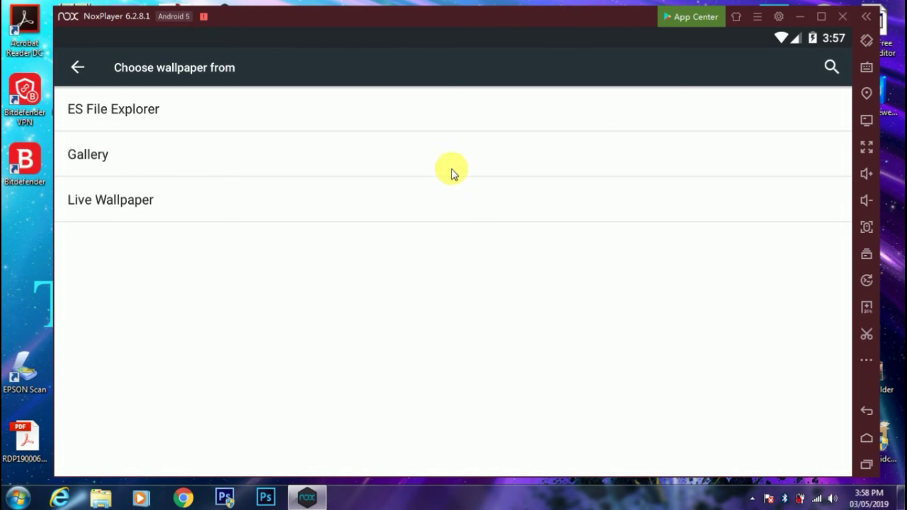
click(495, 283)
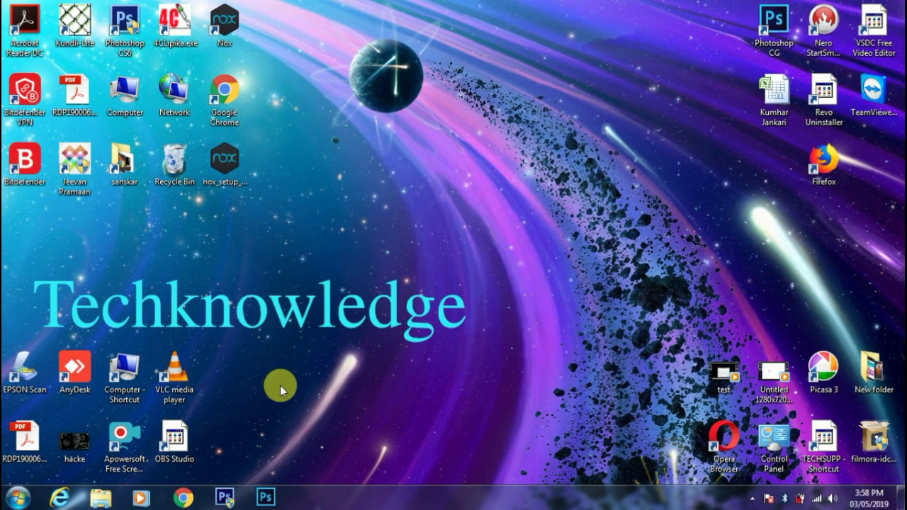